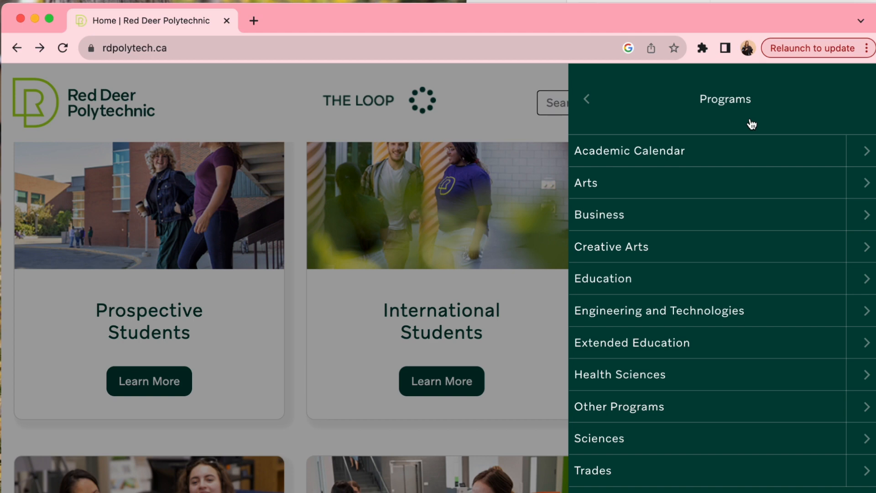
# - Go to the Apply and Register page and open the program options for international students
pyautogui.click(592, 104)
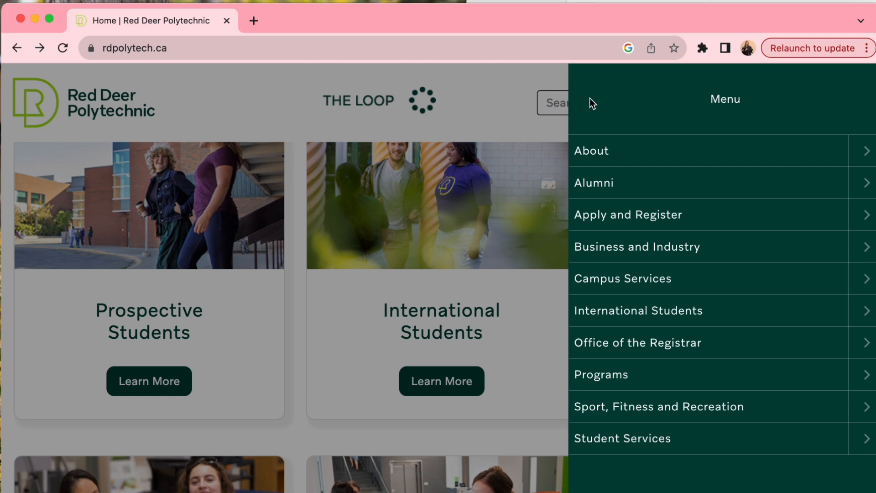
pyautogui.click(633, 214)
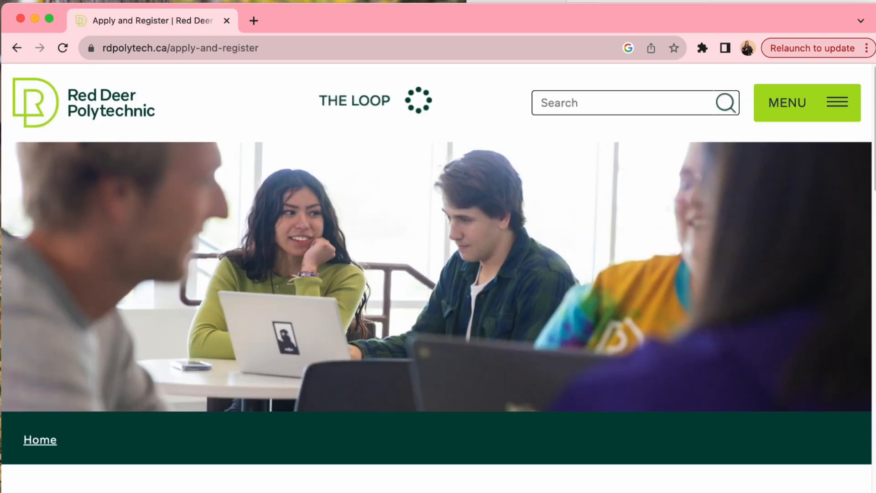
pyautogui.scroll(-7, 436, 317)
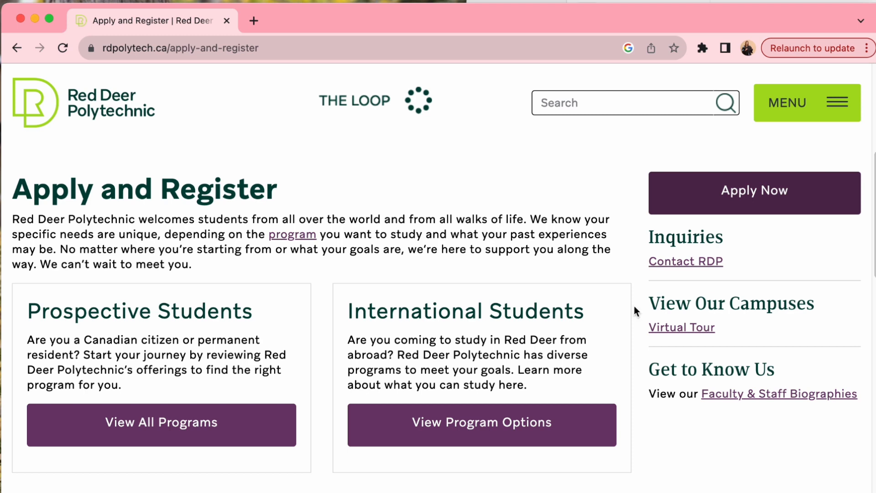
pyautogui.click(484, 426)
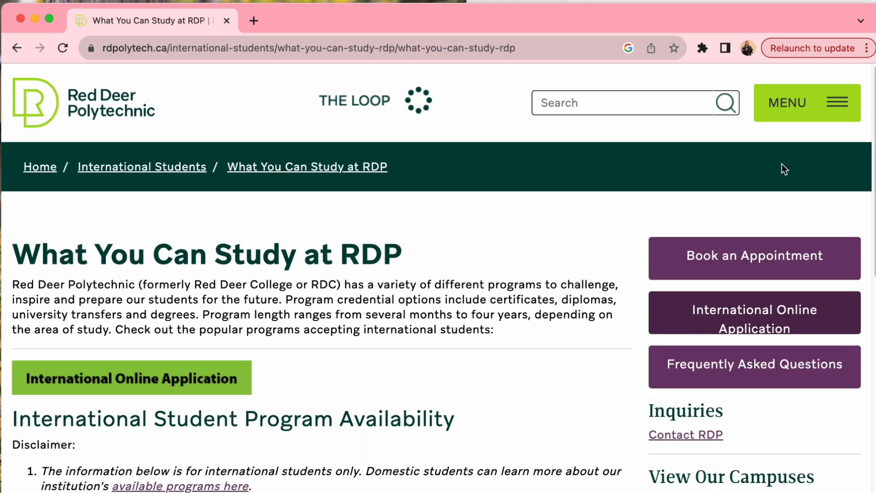
# - Review the What You Can Study at RDP page, including the international program availability disclaimer and the program categories
pyautogui.scroll(-4, 782, 165)
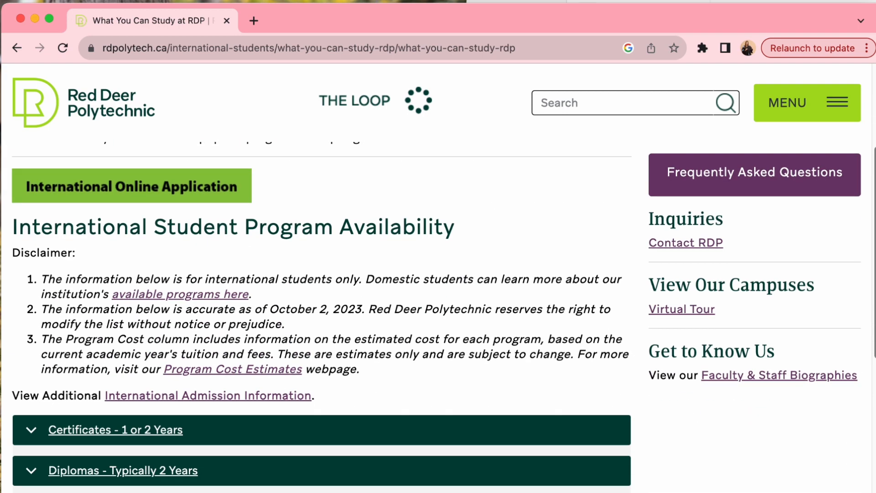
pyautogui.scroll(-2, 437, 319)
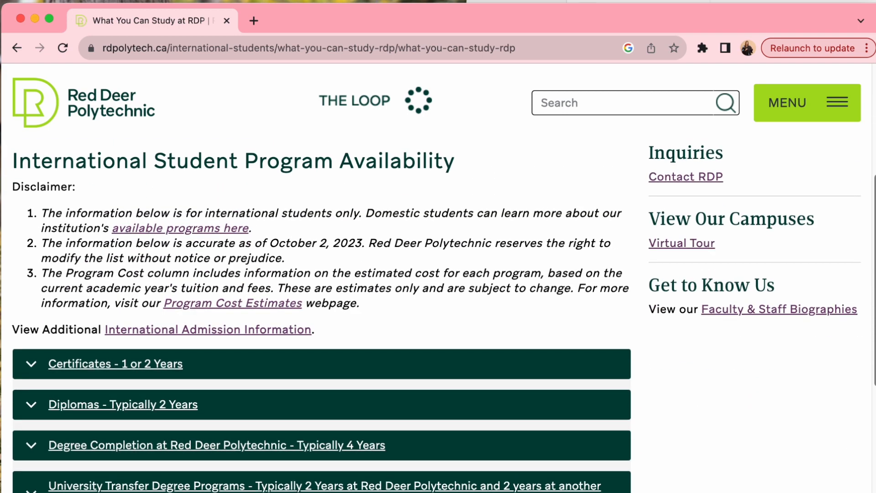
pyautogui.scroll(-1, 436, 319)
pyautogui.scroll(-2, 437, 319)
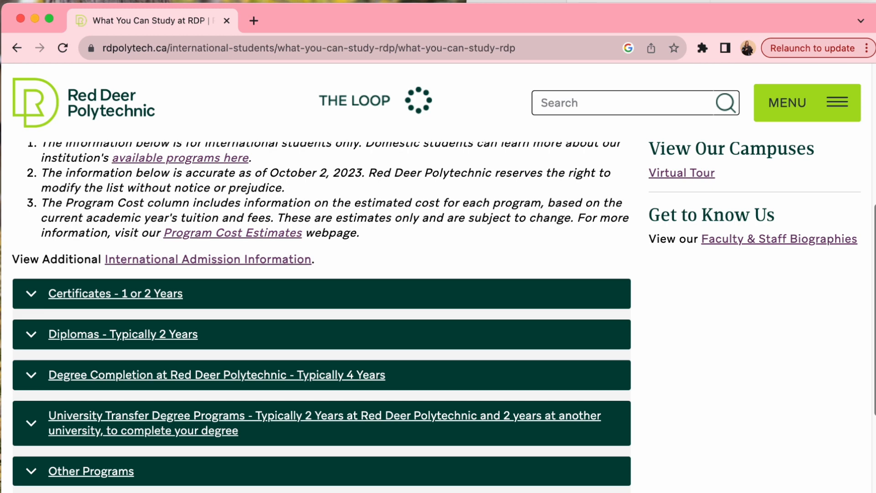
pyautogui.scroll(-1, 437, 319)
pyautogui.scroll(-1, 436, 320)
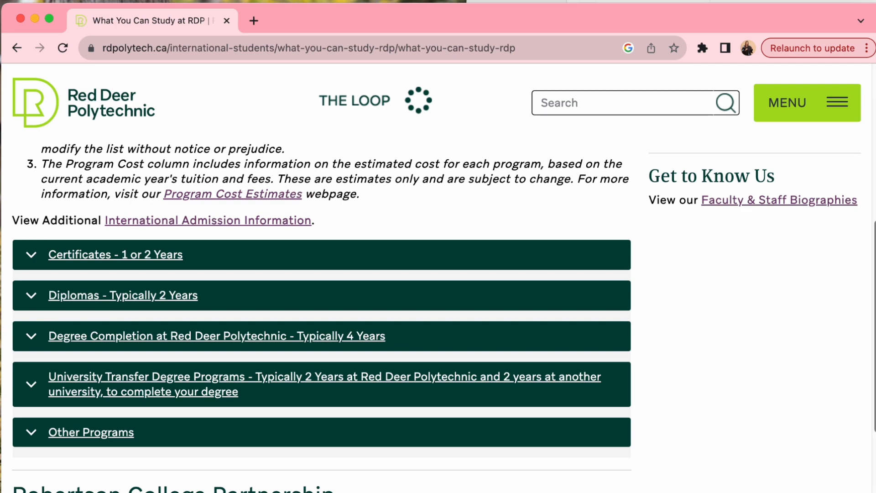
pyautogui.scroll(-5, 436, 320)
pyautogui.scroll(15, 817, 145)
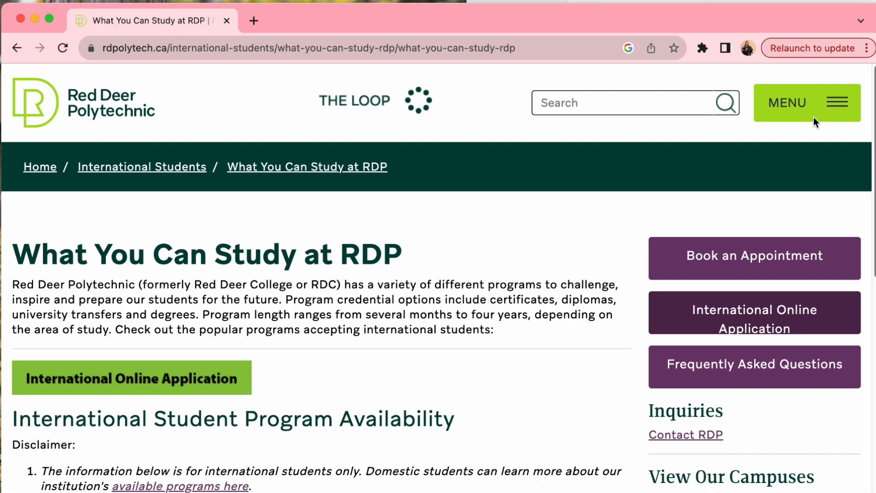
pyautogui.scroll(-3, 826, 178)
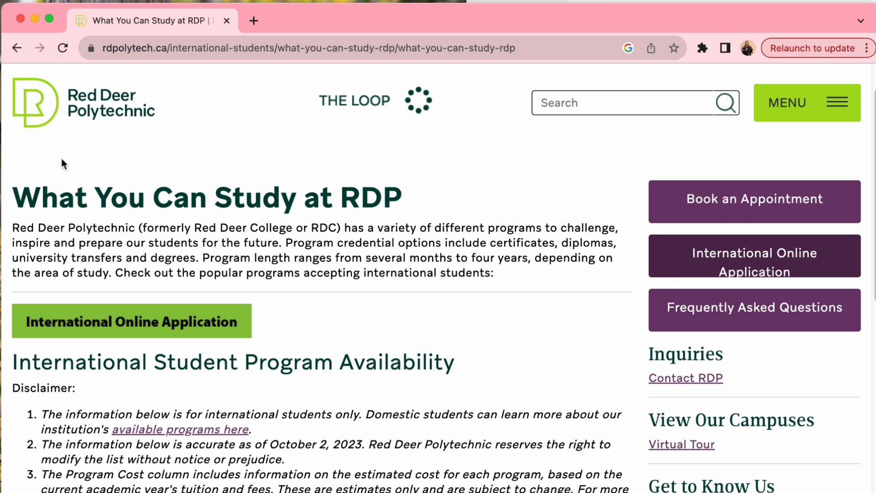
# - From the Apply and Register page, open Apply Now and expand the application instructions for International Students
pyautogui.click(19, 47)
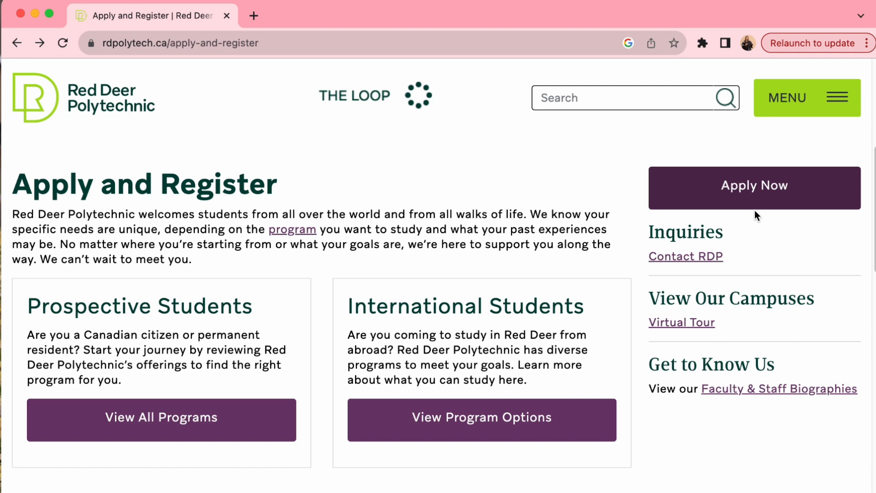
pyautogui.click(762, 186)
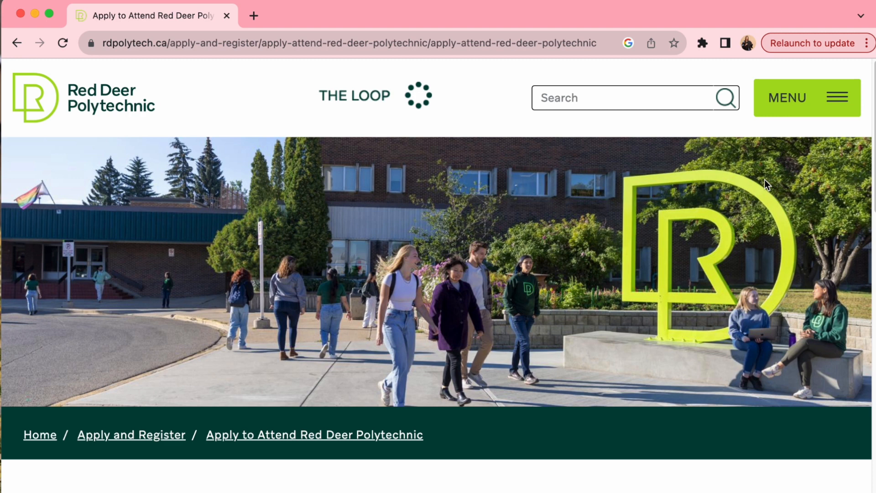
pyautogui.scroll(-2, 764, 179)
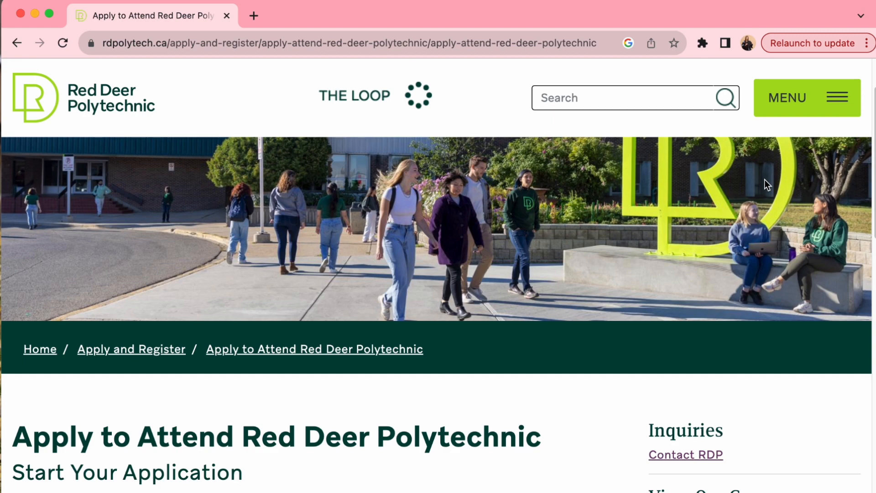
pyautogui.scroll(-3, 765, 179)
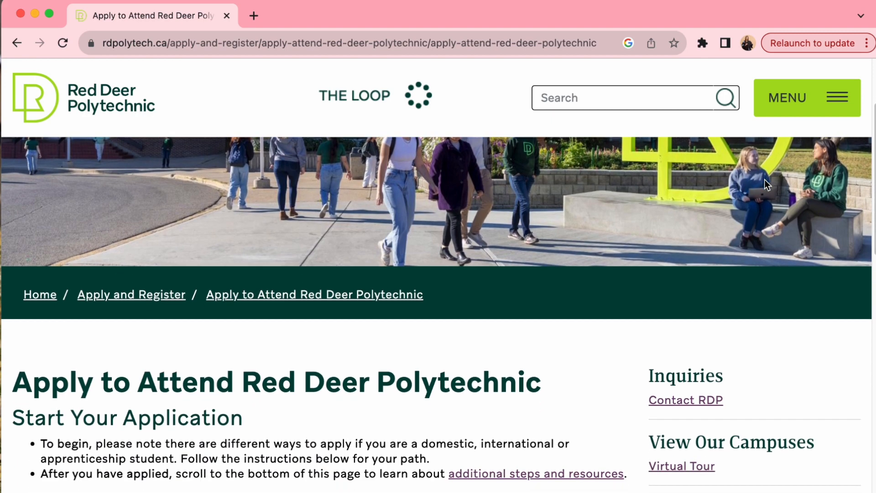
pyautogui.scroll(-3, 765, 180)
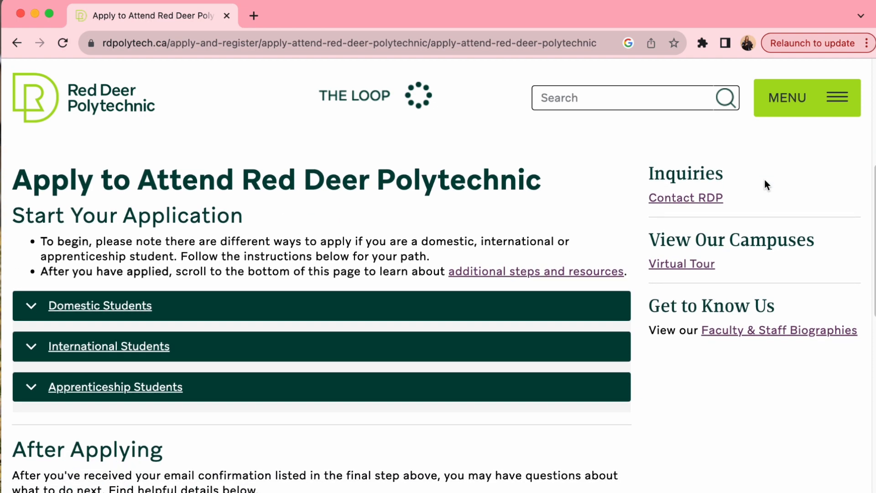
pyautogui.scroll(-4, 765, 181)
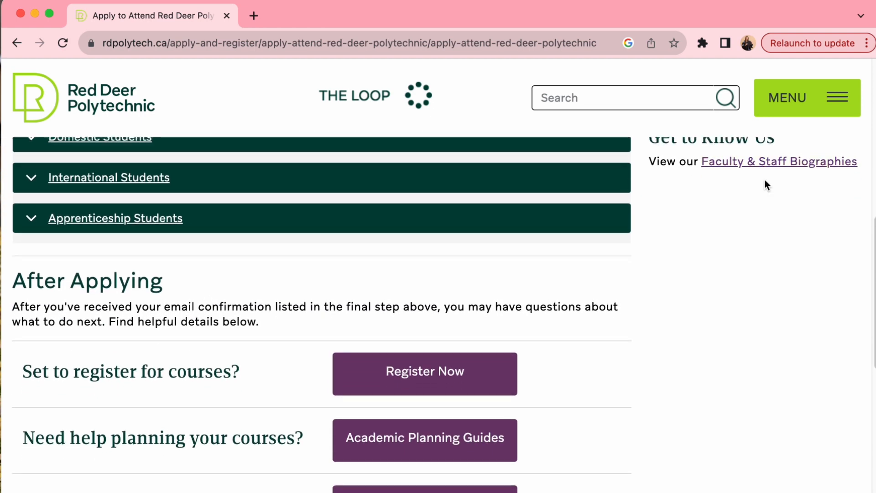
pyautogui.scroll(1, 765, 184)
pyautogui.click(124, 203)
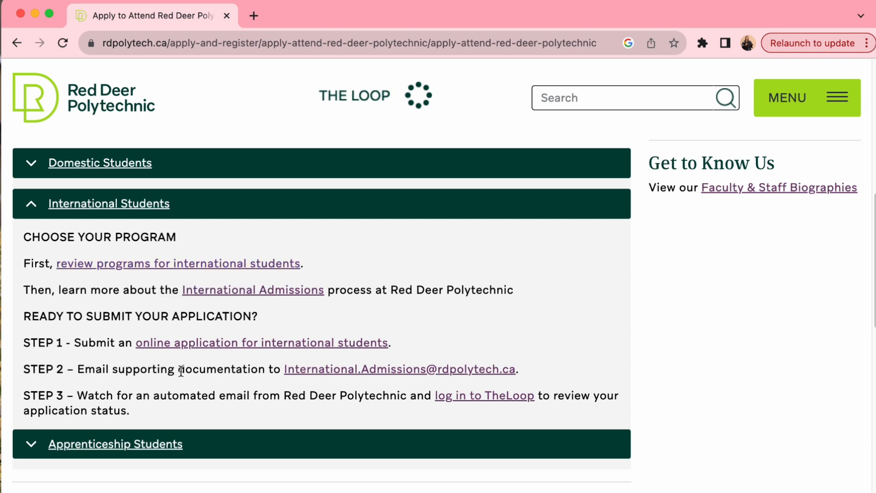
# - Open the online application for international students and start the first-time user account creation
pyautogui.click(198, 343)
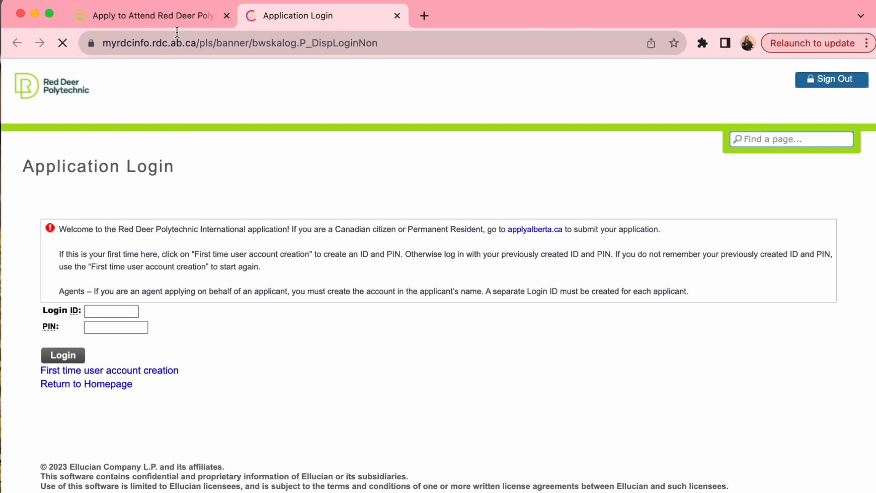
pyautogui.click(180, 14)
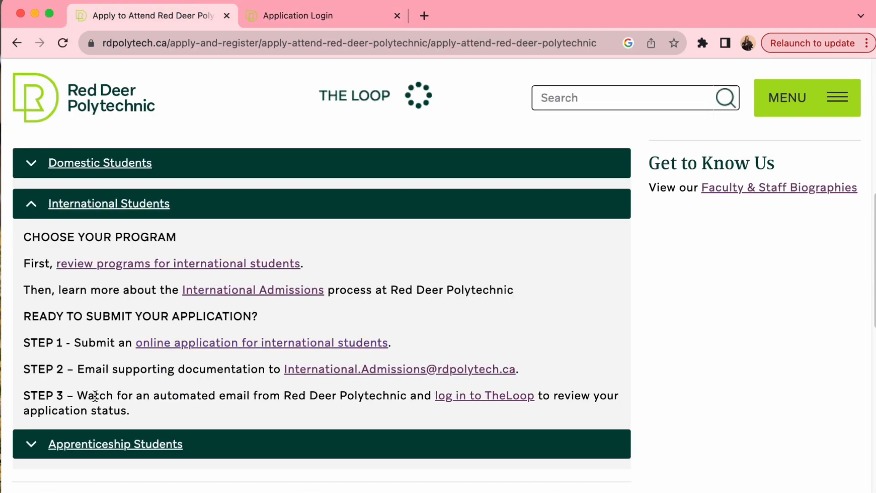
pyautogui.click(275, 14)
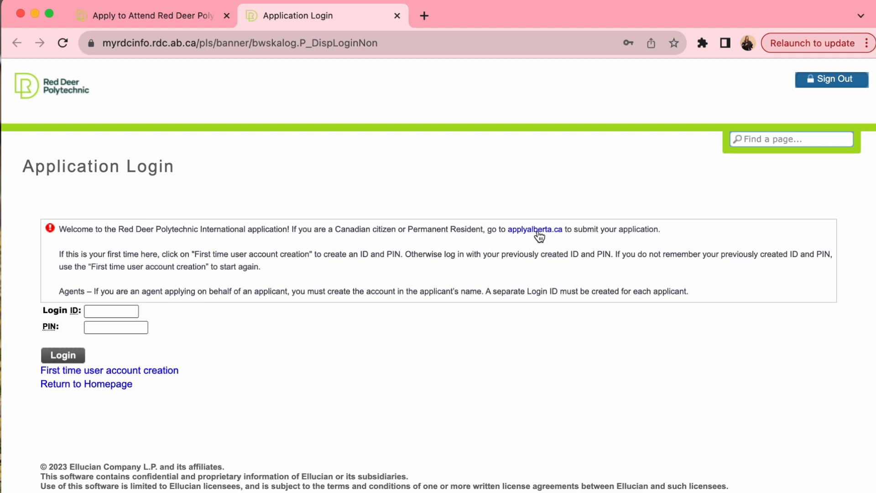
pyautogui.click(105, 377)
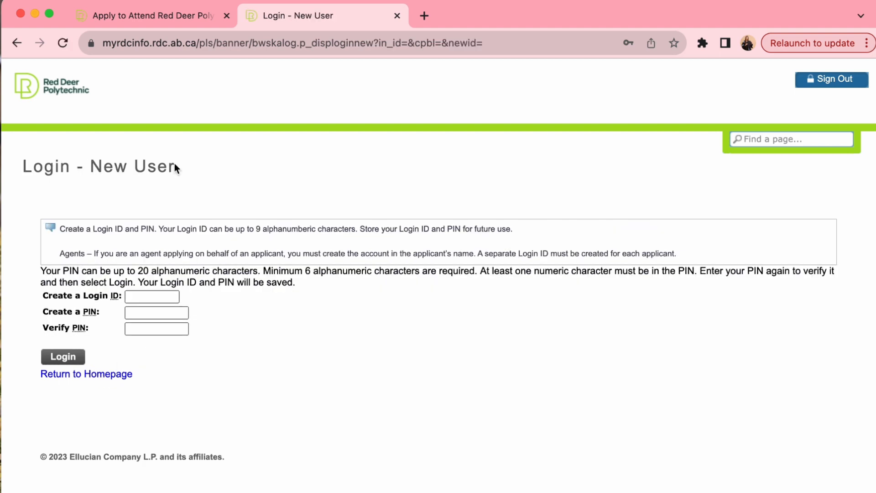
# - Create the applicant account with a new login ID and a verified PIN, log in, and dismiss the browser's password warning
pyautogui.click(157, 297)
pyautogui.write('mariamari')
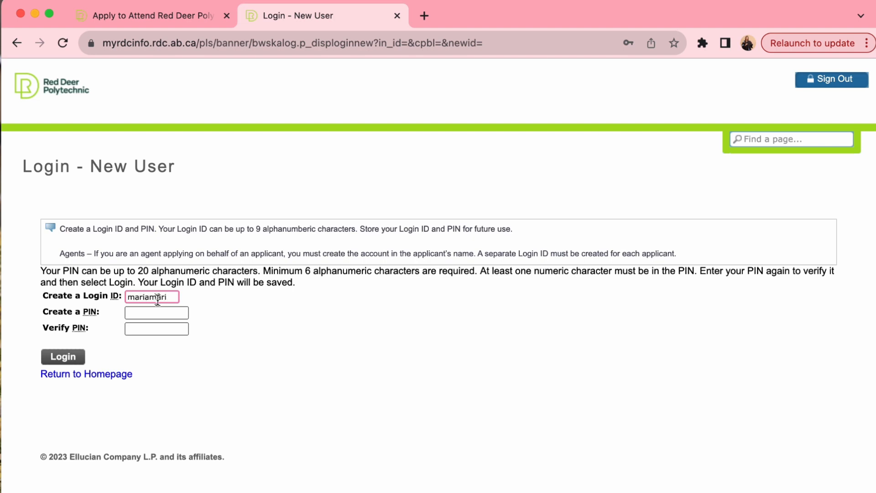
pyautogui.click(150, 313)
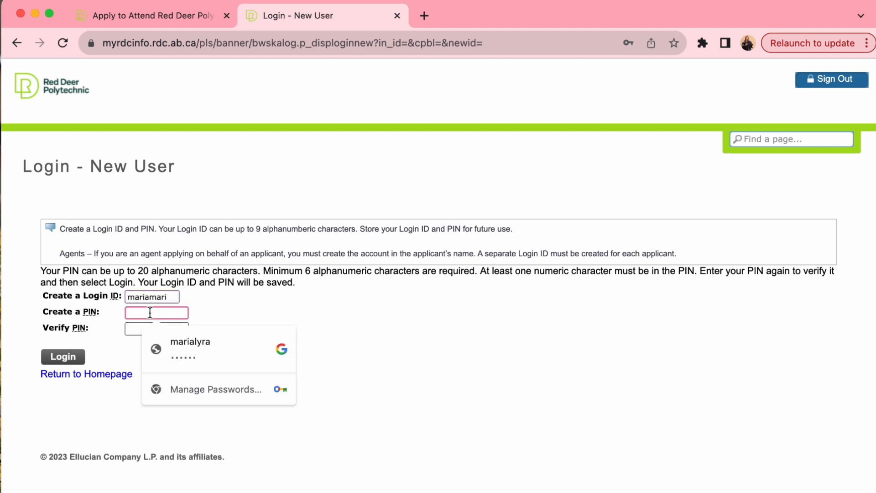
pyautogui.write('••••••')
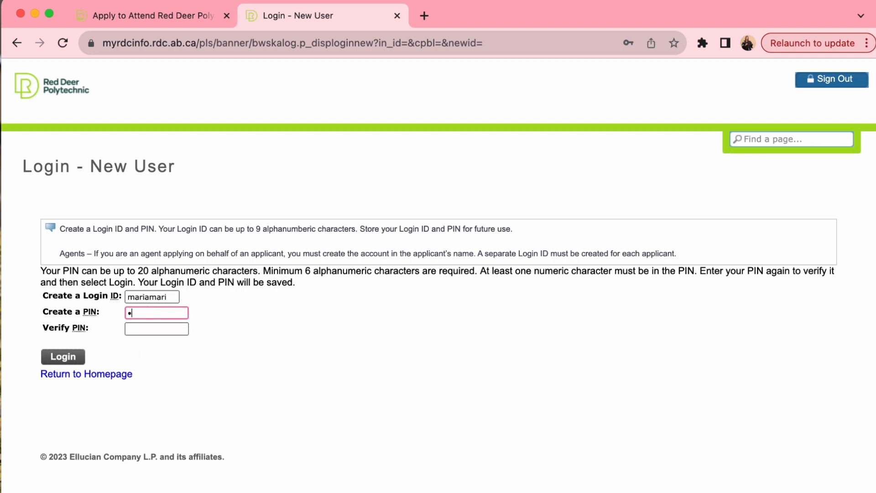
pyautogui.click(147, 330)
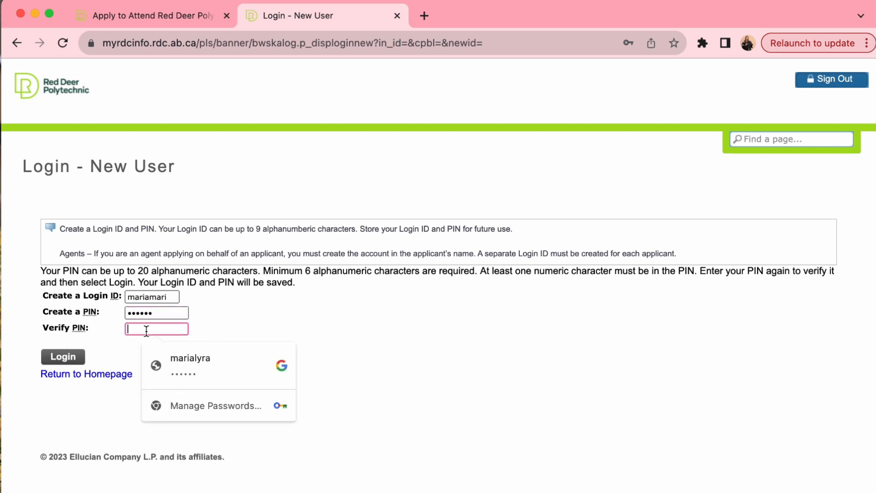
pyautogui.write('••••••')
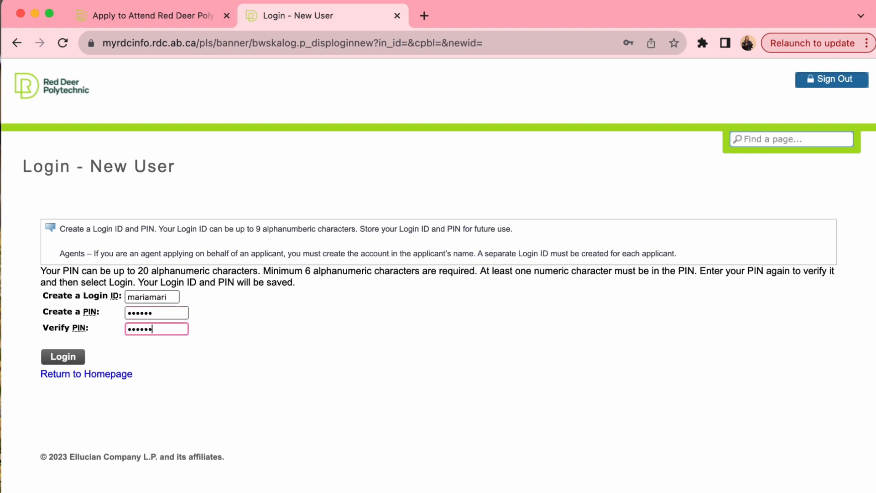
pyautogui.click(54, 360)
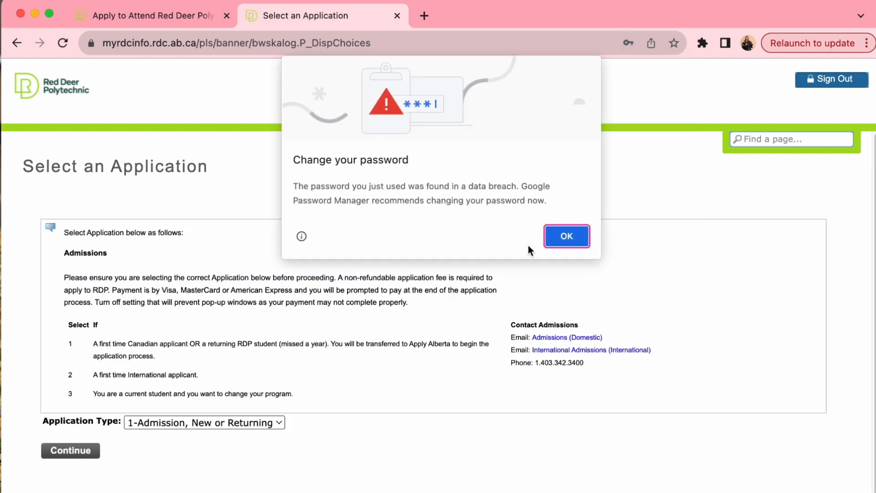
pyautogui.click(555, 242)
pyautogui.click(605, 247)
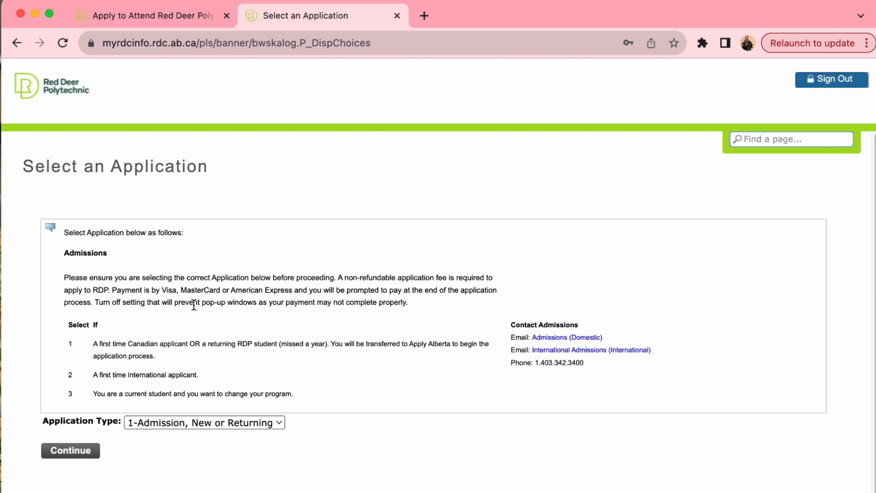
# - Set the application type to 2-International Application, continue to the application form, and open the Admission Term choices
pyautogui.click(199, 424)
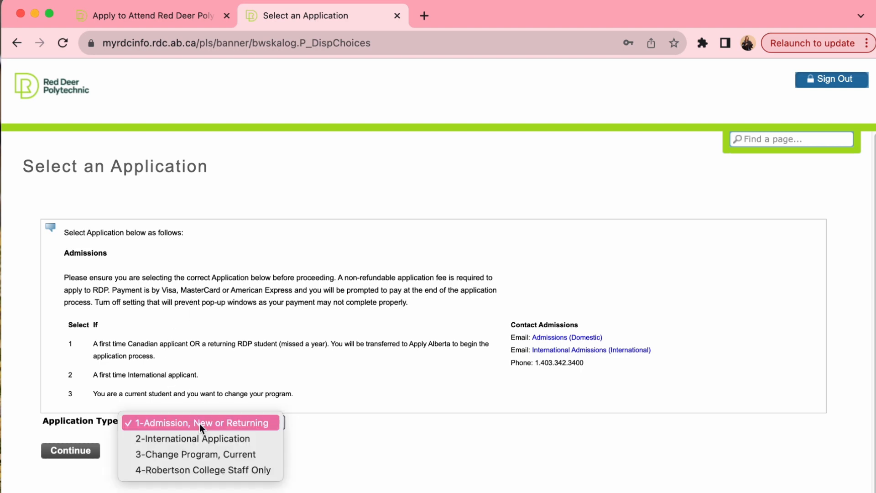
pyautogui.click(230, 439)
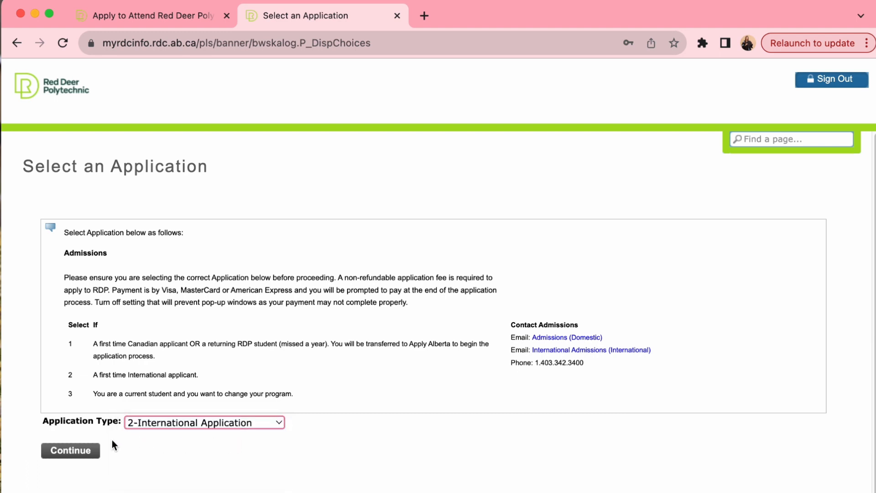
pyautogui.click(82, 454)
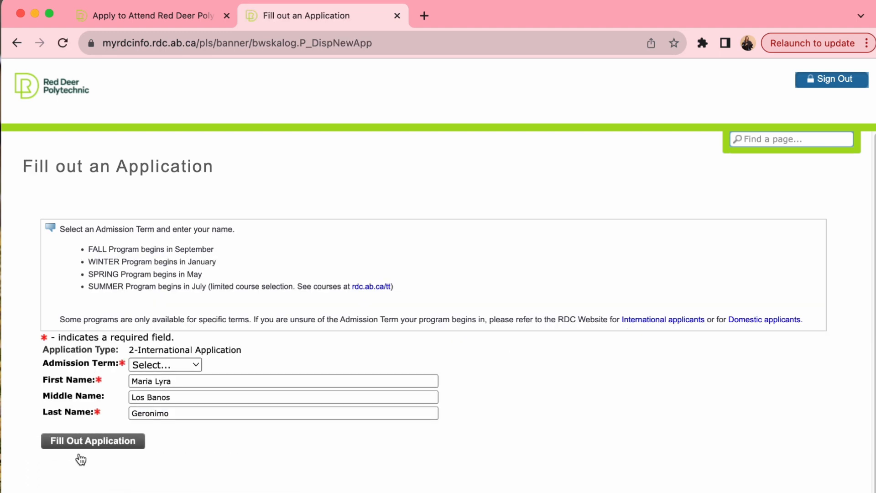
pyautogui.click(176, 363)
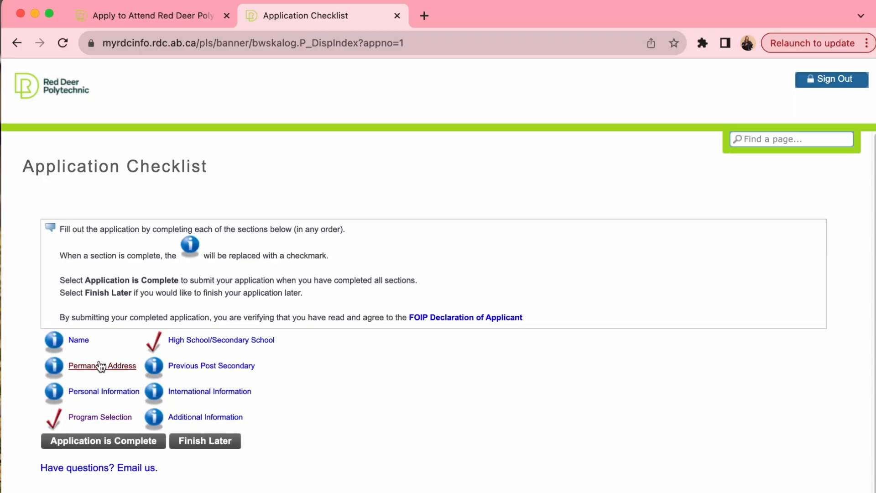
# - Open the International Information section from the application checklist and choose to finish the application later
pyautogui.scroll(-3, 438, 301)
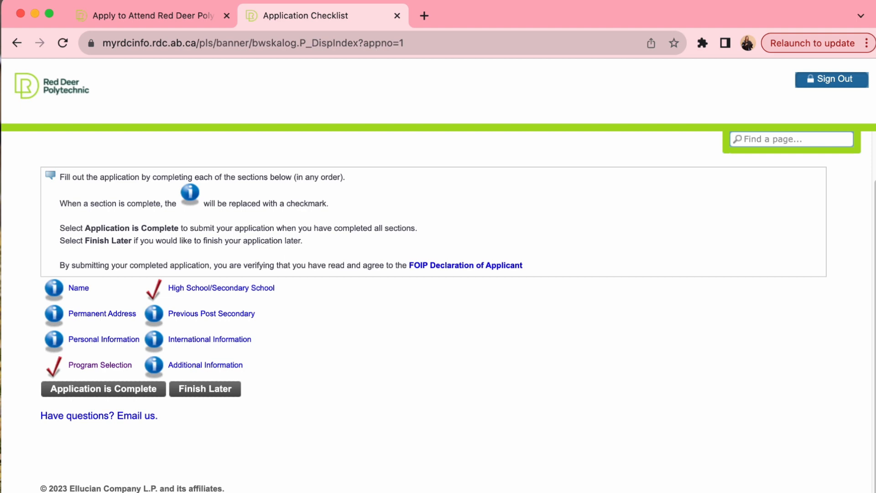
pyautogui.click(221, 342)
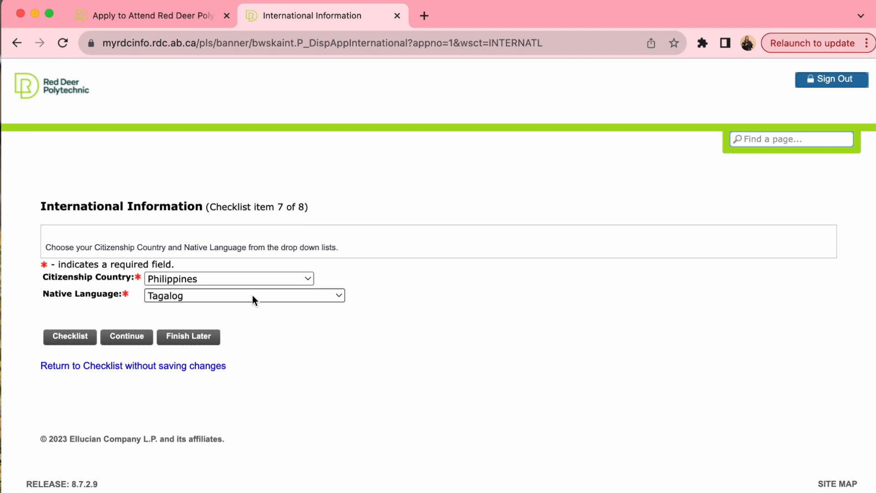
pyautogui.click(180, 343)
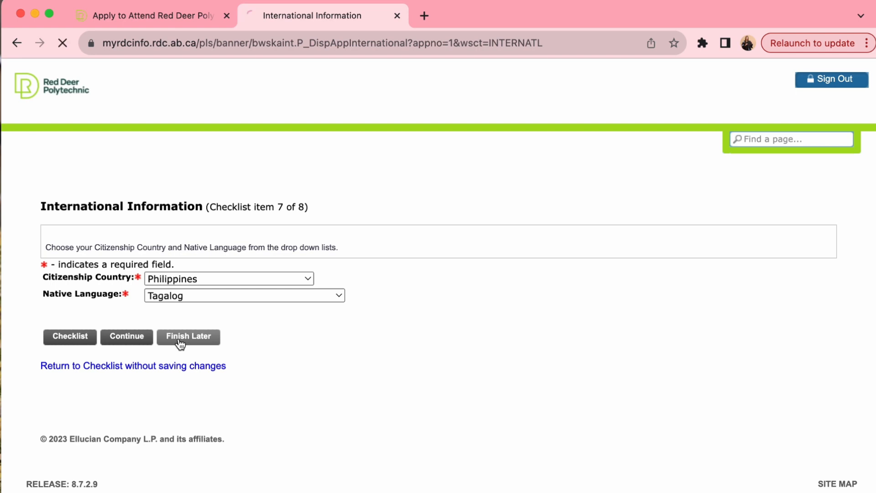
# - Return to the saved application's checklist and open its Additional Information section
pyautogui.click(66, 312)
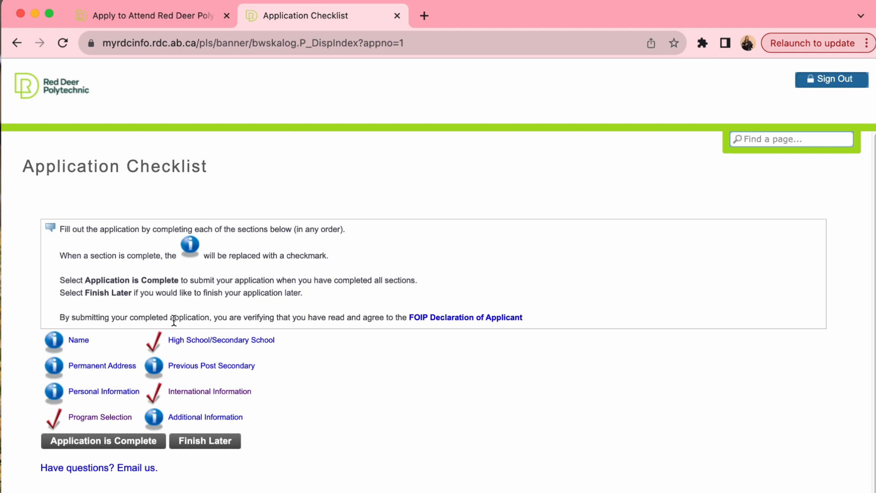
pyautogui.click(217, 423)
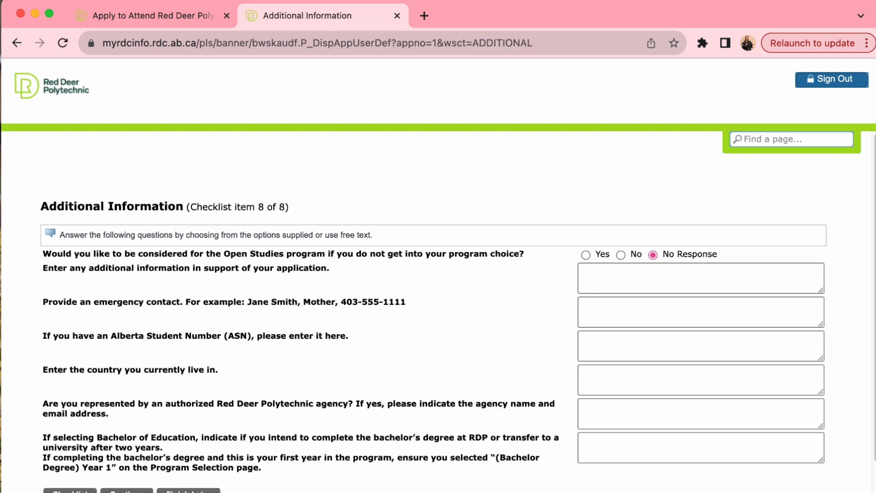
# - Go through the current-country and authorized-agency questions in Additional Information without answering them, and choose to finish the application later
pyautogui.scroll(-3, 438, 310)
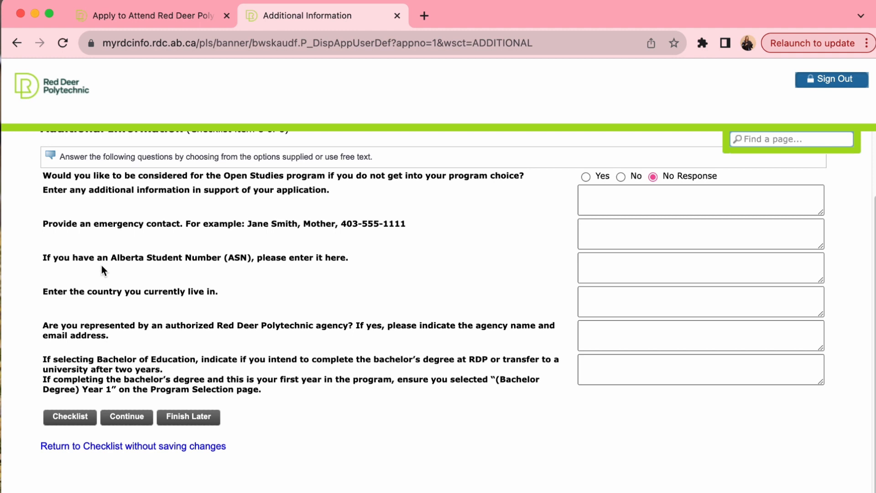
pyautogui.click(113, 295)
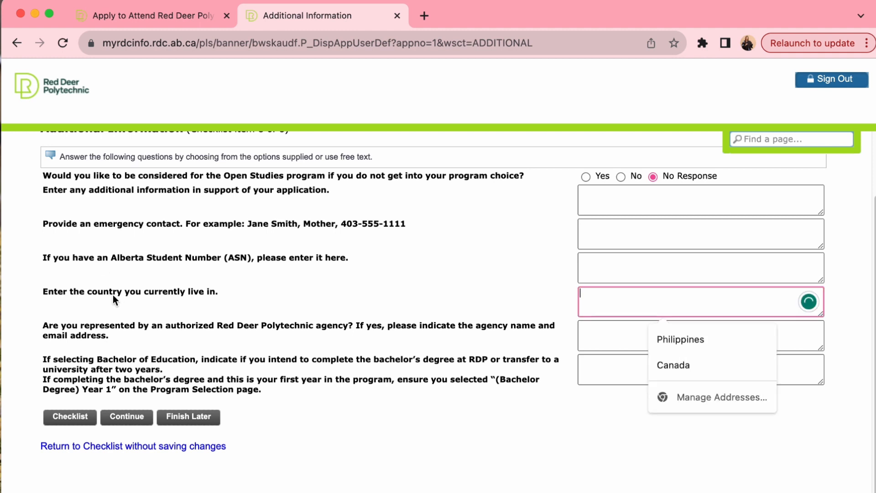
pyautogui.press('Tab')
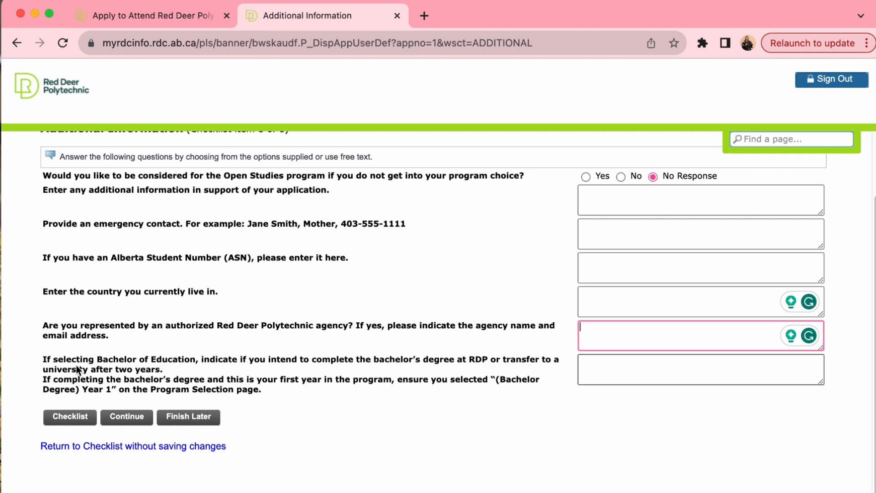
pyautogui.click(194, 429)
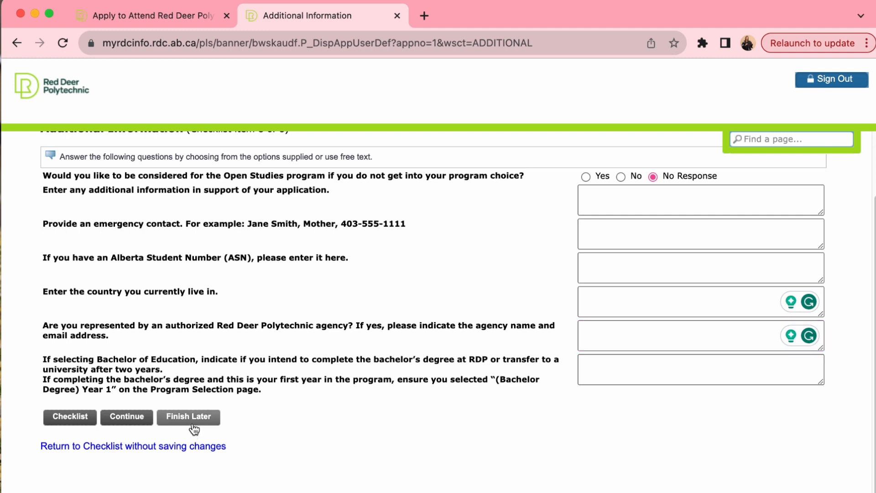